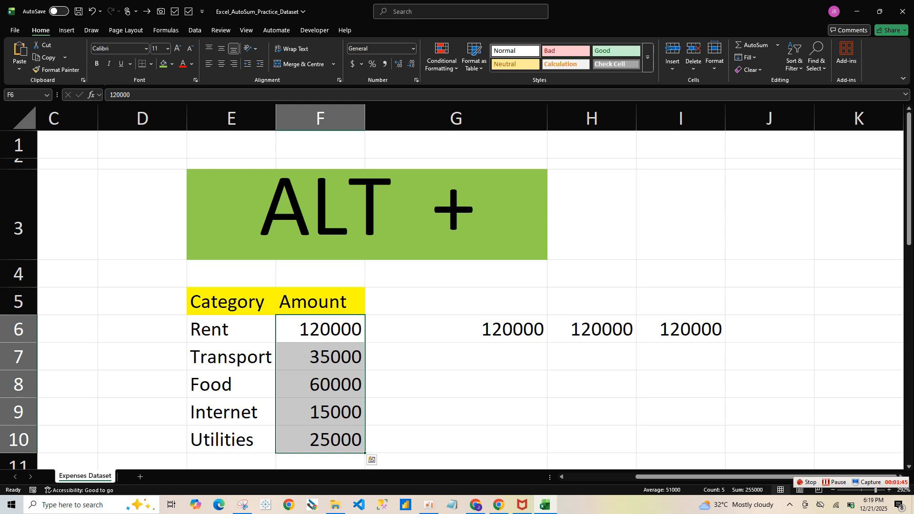
pyautogui.click(320, 461)
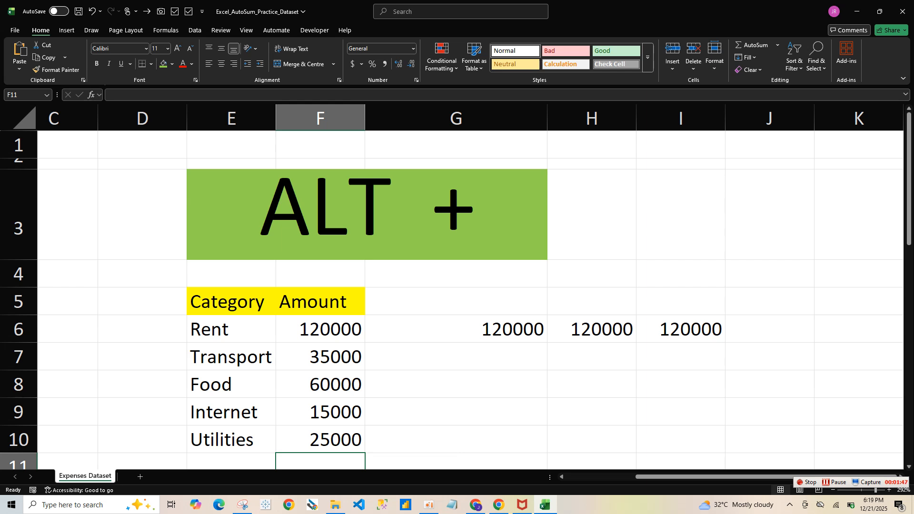
pyautogui.scroll(-1, 455, 290)
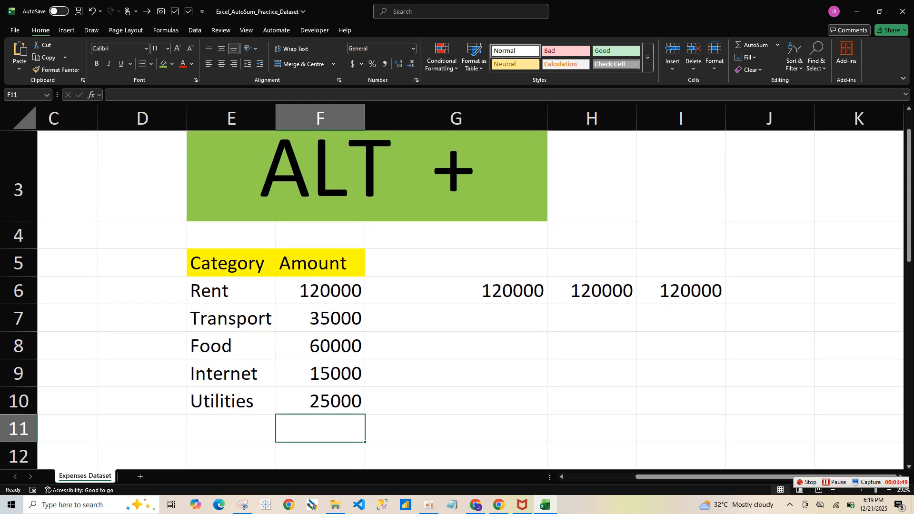
pyautogui.write('=SUM')
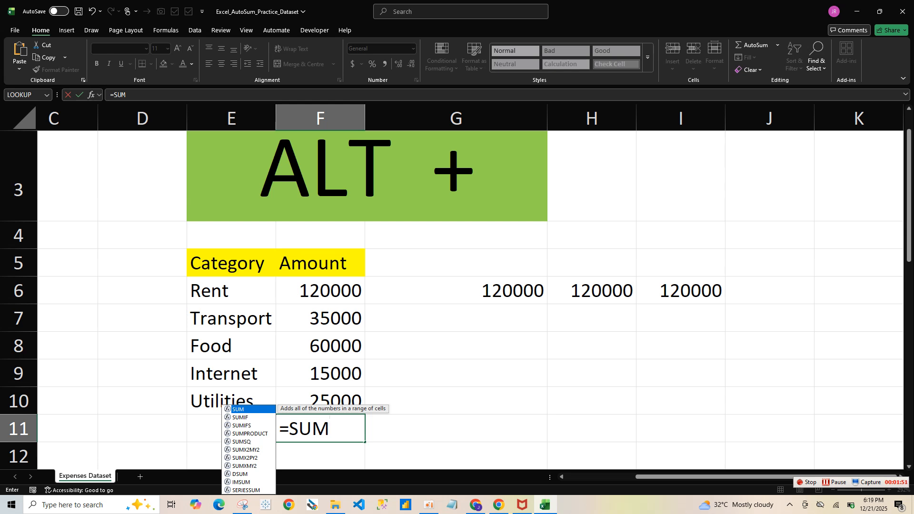
pyautogui.press('BackSpace')
pyautogui.press('BackSpace')
pyautogui.press('BackSpace')
pyautogui.press('BackSpace')
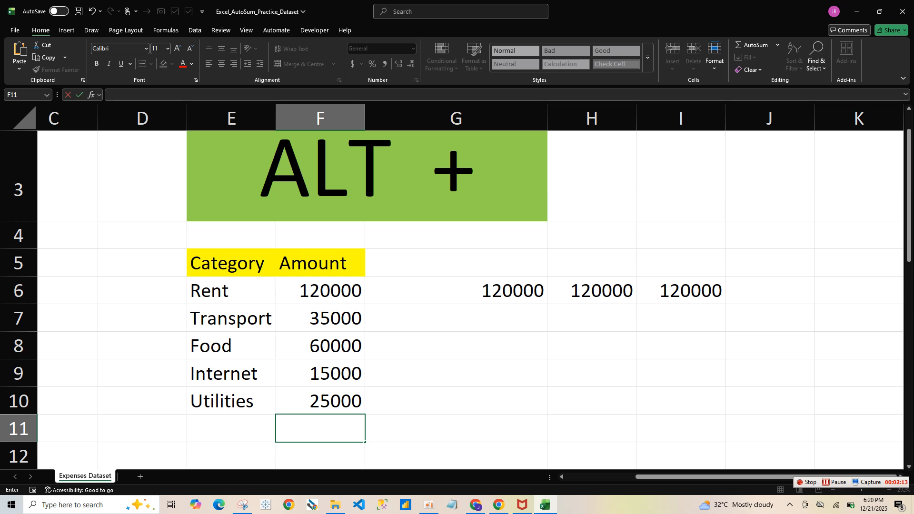
pyautogui.press('Escape')
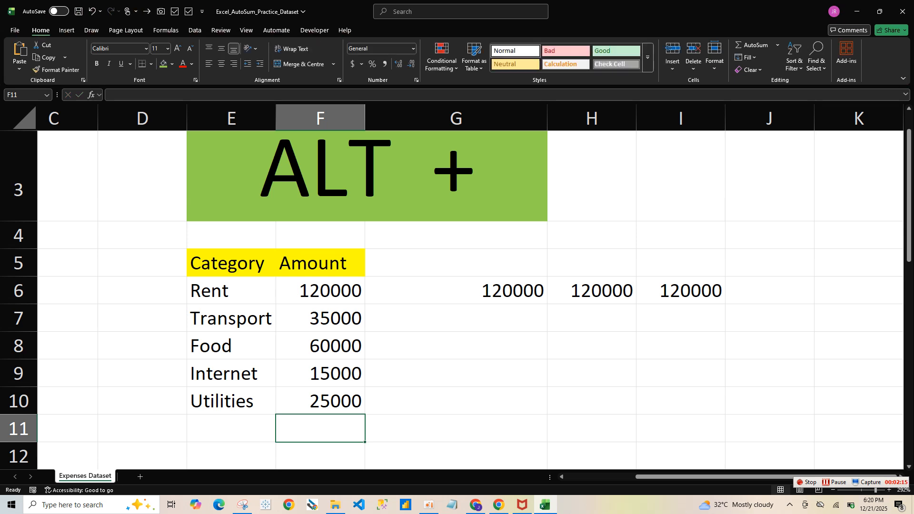
# Total the amounts F6:F10 in cell F11 with AutoSum and reselect that total cell
pyautogui.hotkey('alt', '=')
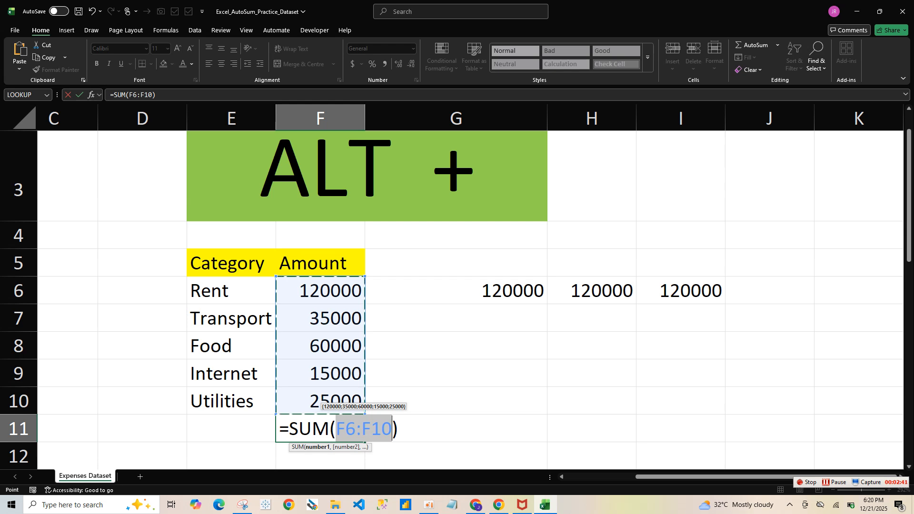
pyautogui.press('Return')
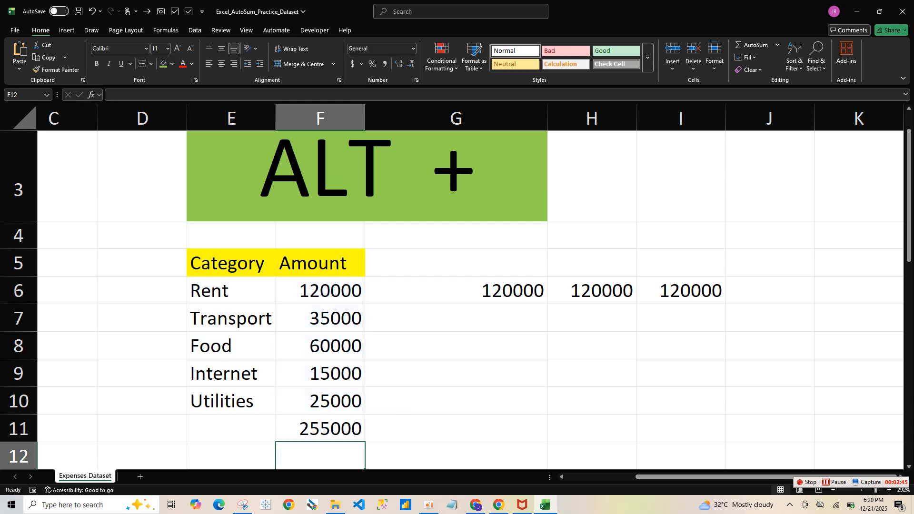
pyautogui.press('Up')
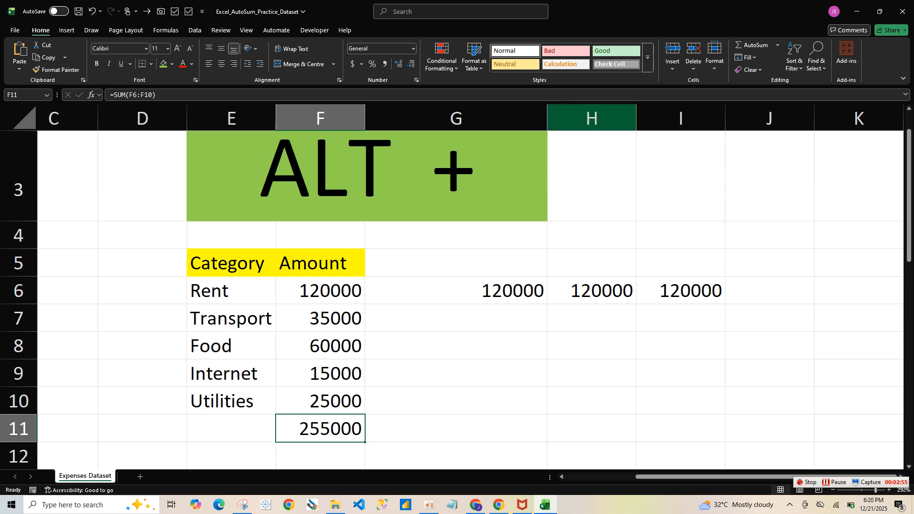
# Narrow column G so that its width is close to that of the neighbouring columns
pyautogui.moveTo(547, 117); pyautogui.dragTo(466, 118)
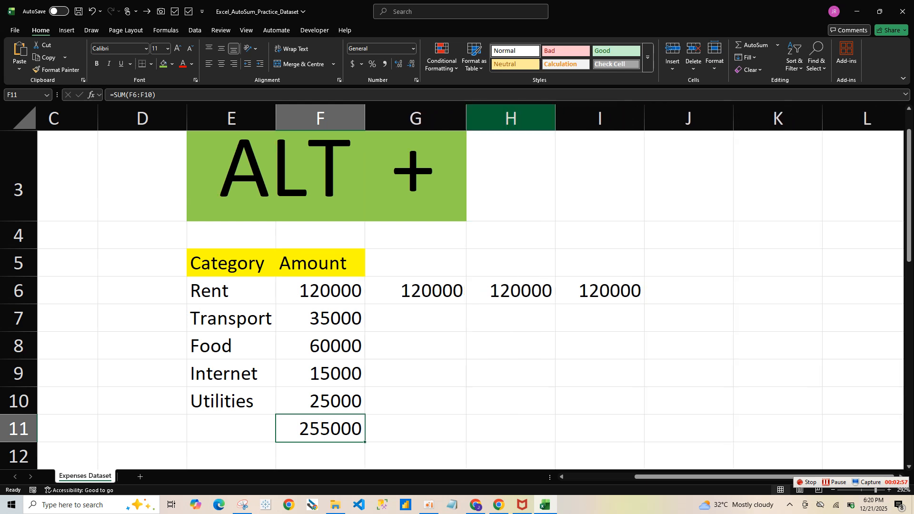
pyautogui.click(688, 291)
pyautogui.moveTo(320, 291); pyautogui.dragTo(600, 291)
pyautogui.click(689, 291)
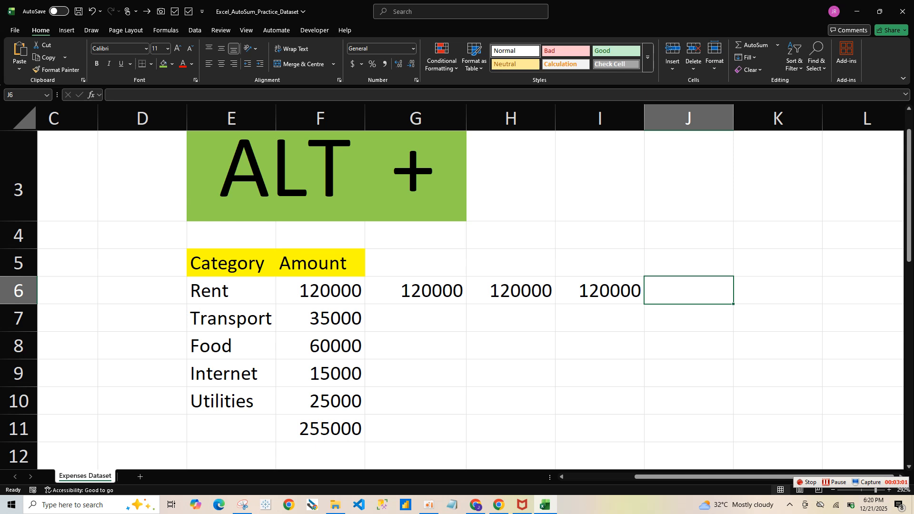
pyautogui.write('=')
pyautogui.press('BackSpace')
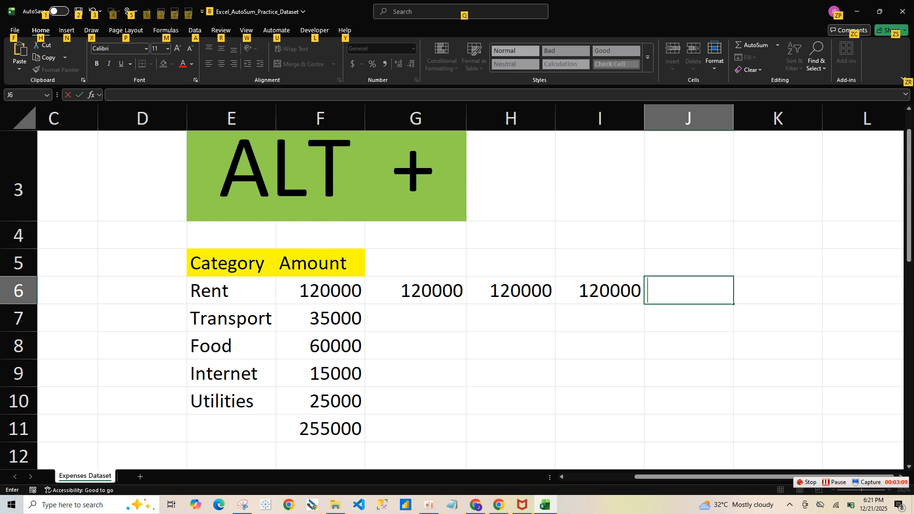
pyautogui.press('Escape')
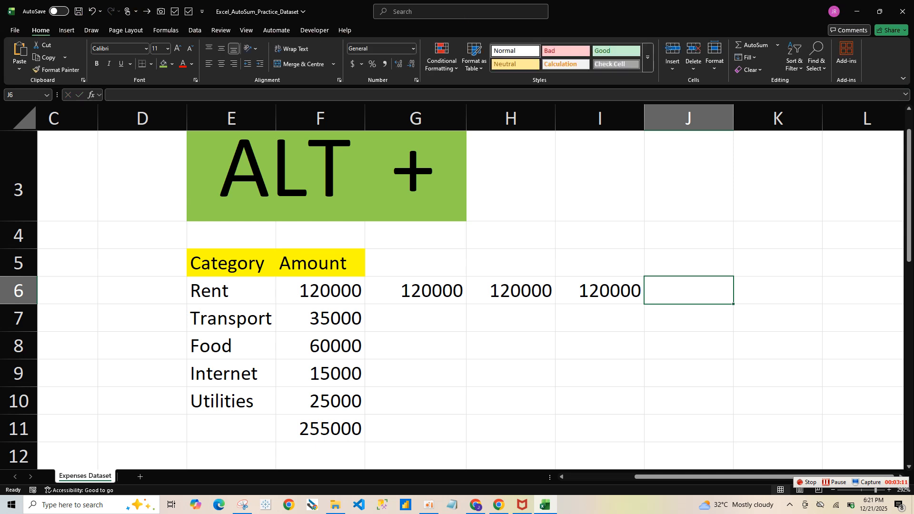
# Total the Rent row values F6:I6 in cell J6 with AutoSum
pyautogui.click(599, 318)
pyautogui.click(688, 291)
pyautogui.hotkey('alt', '=')
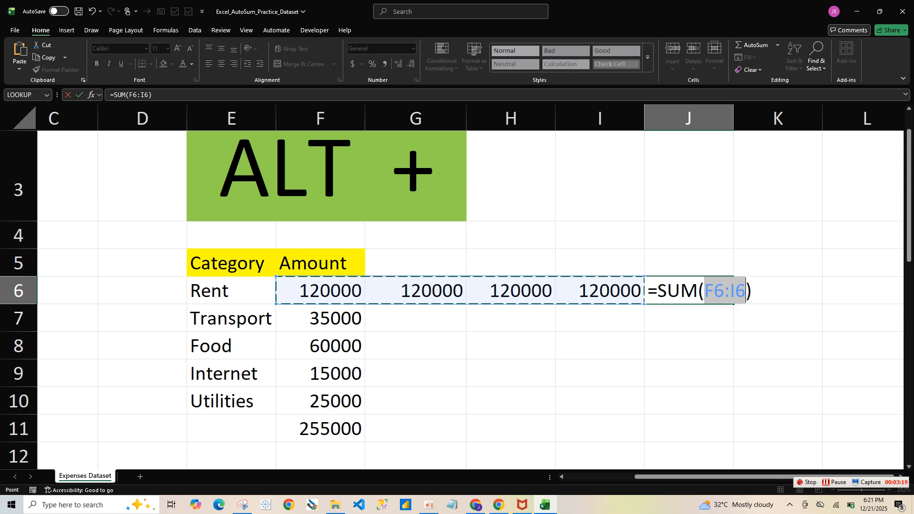
pyautogui.press('Return')
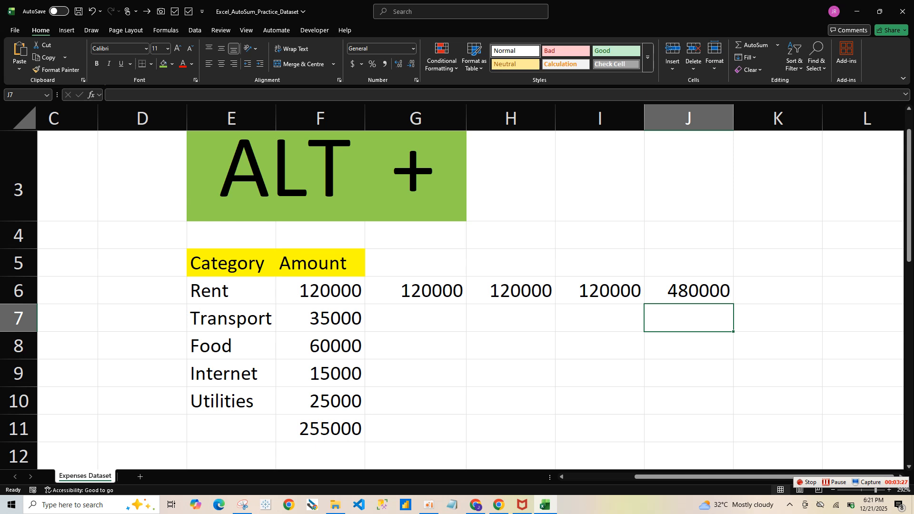
# Fill the SUM formula from cell F11 down through cell F19
pyautogui.moveTo(320, 291); pyautogui.dragTo(319, 429)
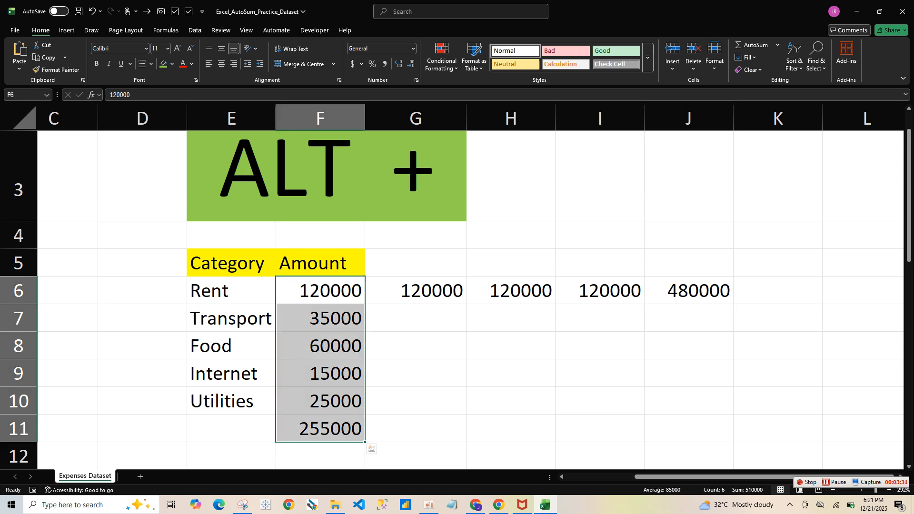
pyautogui.click(319, 291)
pyautogui.moveTo(319, 291); pyautogui.dragTo(320, 456)
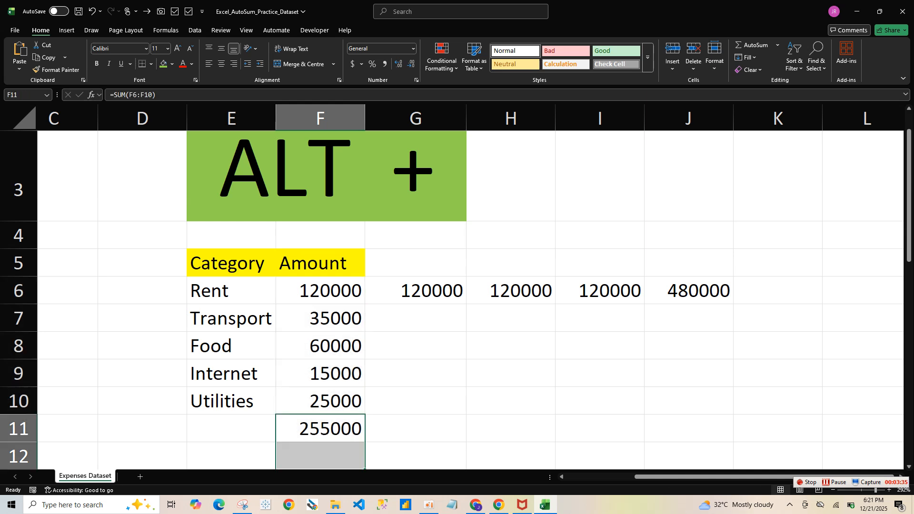
pyautogui.click(320, 429)
pyautogui.moveTo(365, 442); pyautogui.dragTo(365, 407)
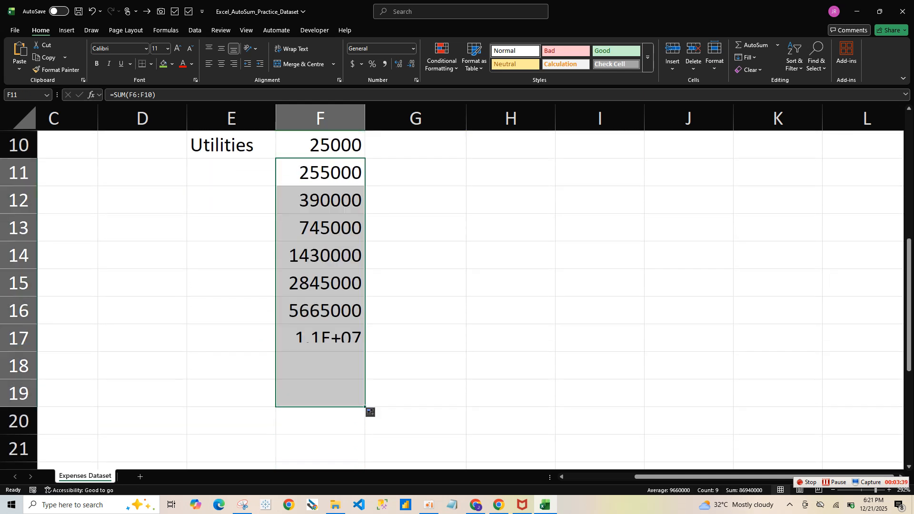
# Try to total the extended Amount column in cell F20 with AutoSum
pyautogui.click(328, 421)
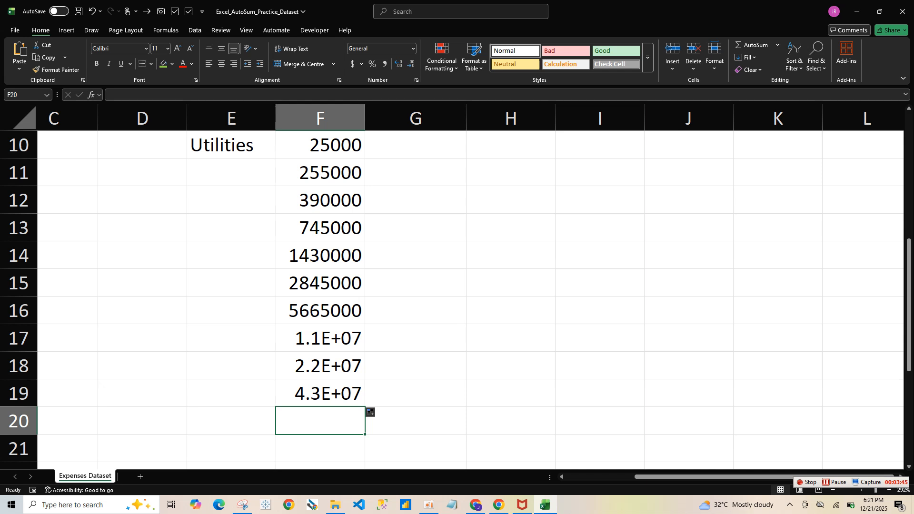
pyautogui.hotkey('alt', '=')
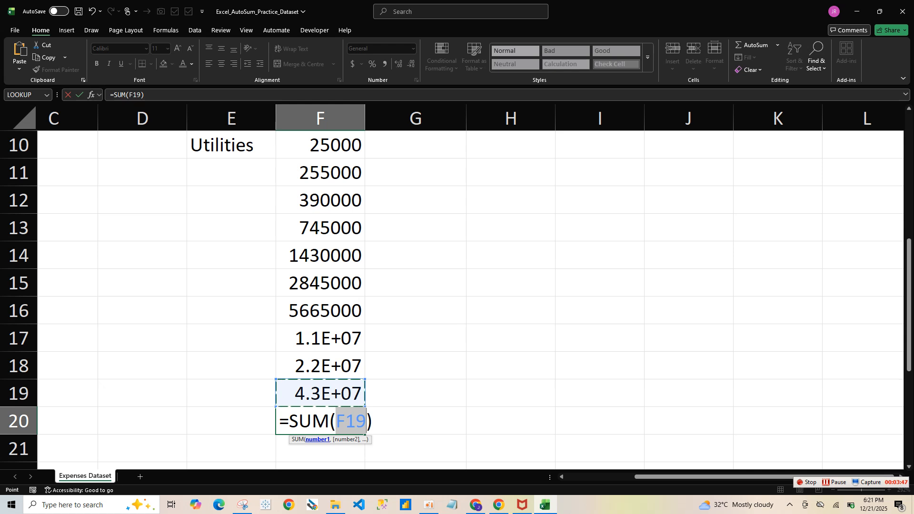
pyautogui.press('Return')
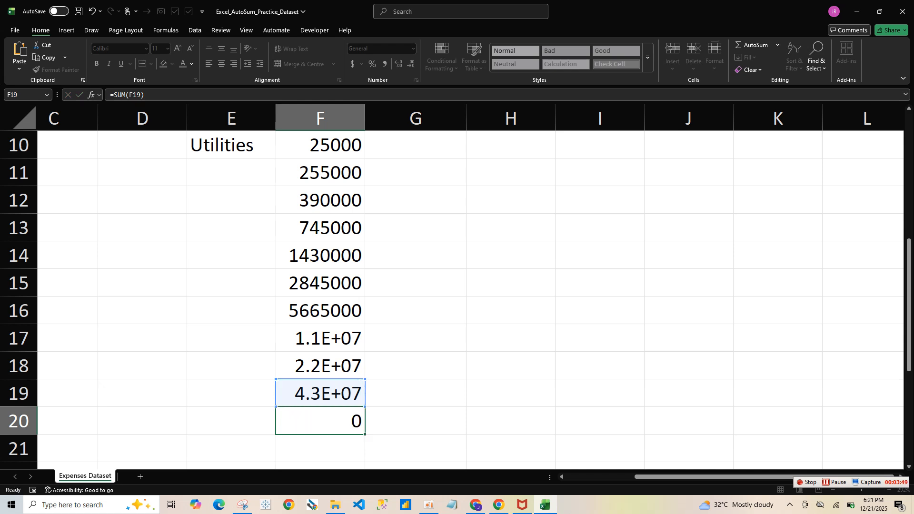
pyautogui.press('Return')
# Clear cells F16:F20 and total the range F6:F15 in cell F16 with AutoSum
pyautogui.moveTo(321, 283); pyautogui.dragTo(321, 395)
pyautogui.press('Delete')
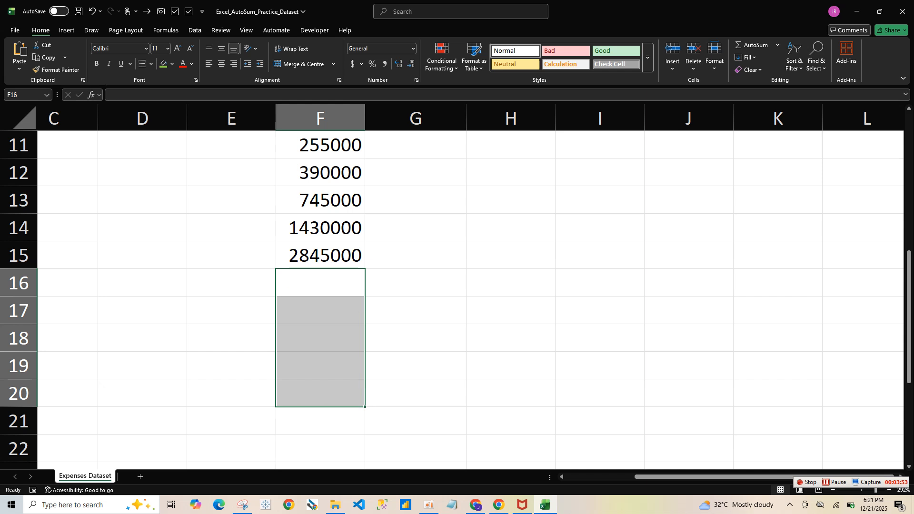
pyautogui.click(320, 283)
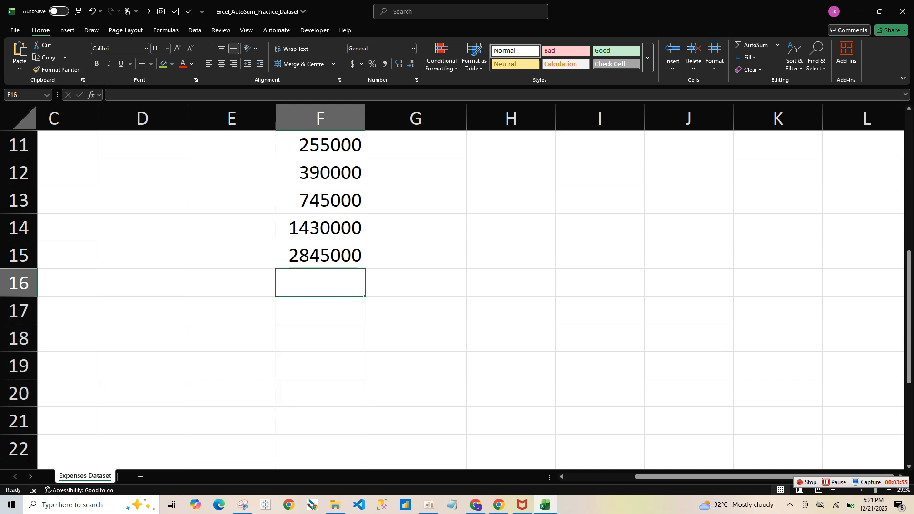
pyautogui.hotkey('alt', '=')
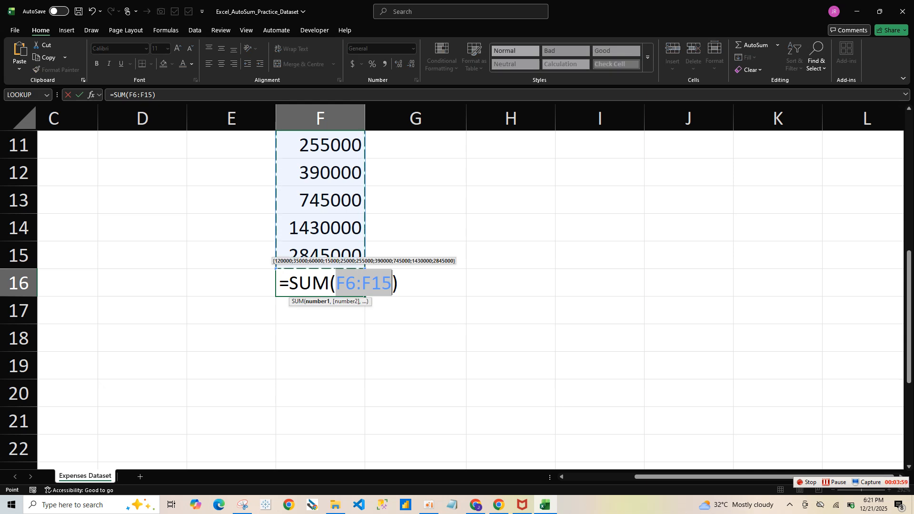
pyautogui.press('Return')
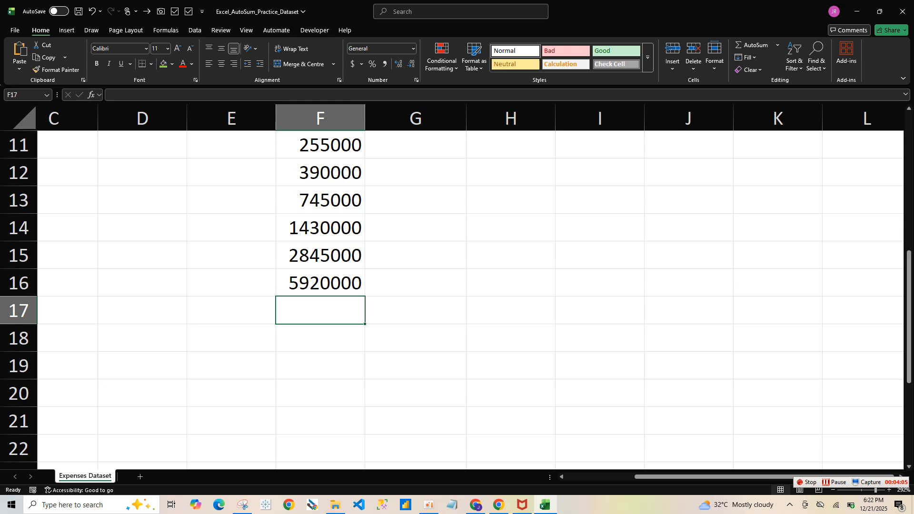
pyautogui.moveTo(908, 266); pyautogui.dragTo(909, 125)
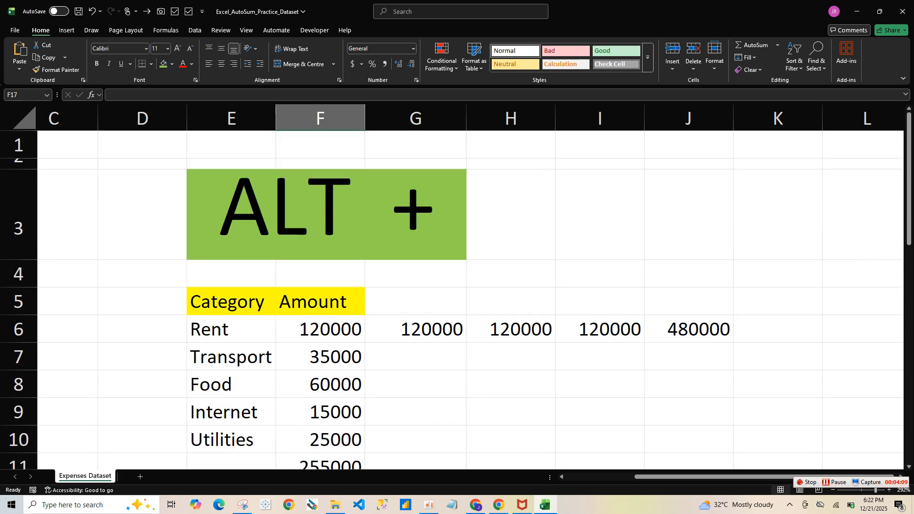